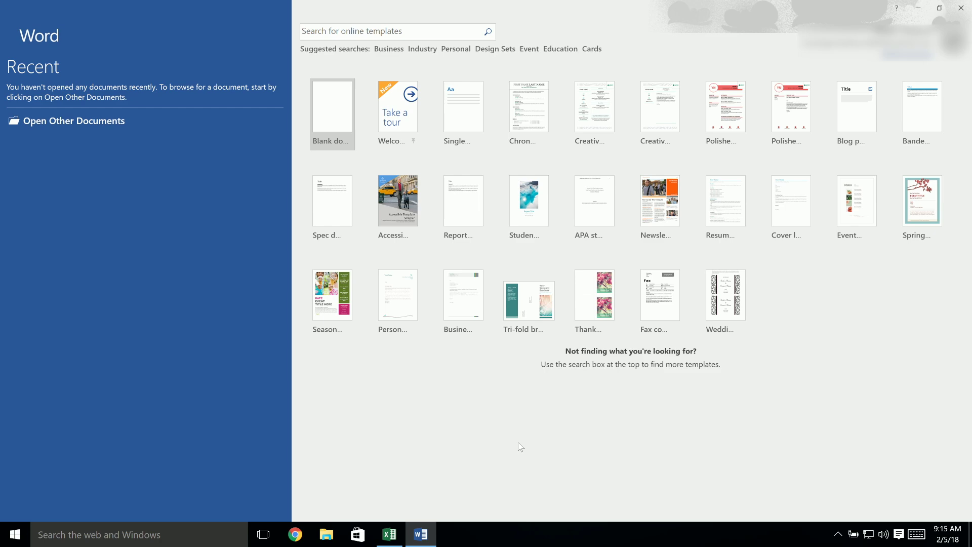
Switch to Excel and review the Name, Address and Address 2 column headings in row 1.
click(394, 534)
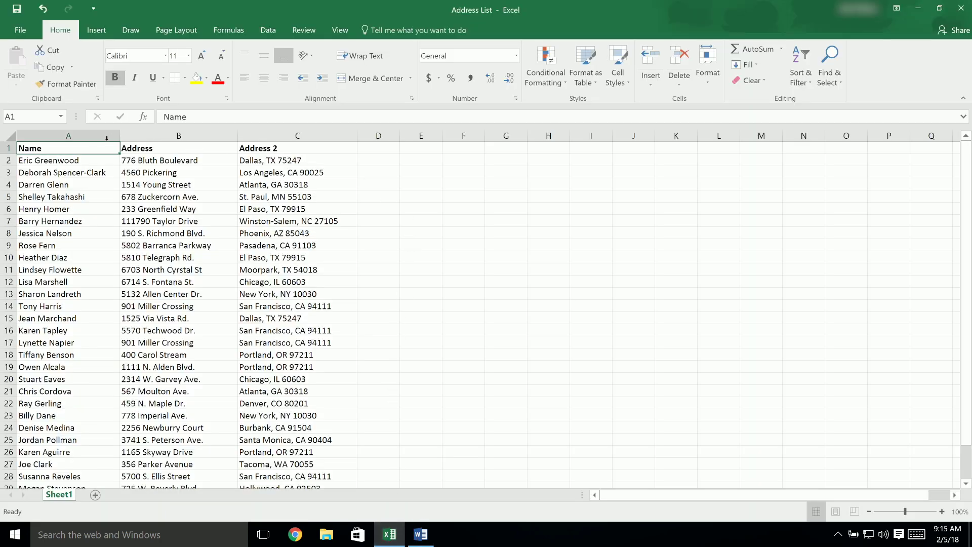
click(191, 148)
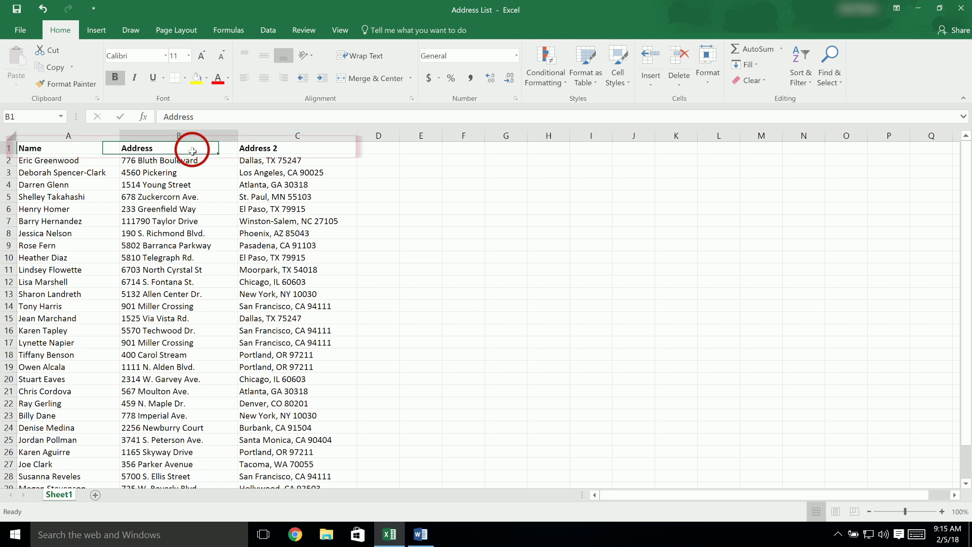
click(307, 150)
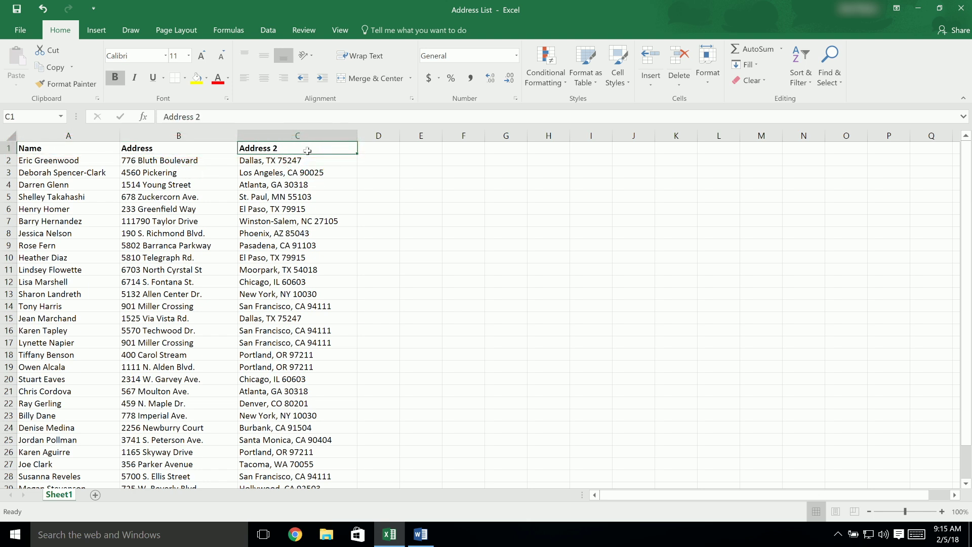
Back in Word, create a new blank document, Document2, from the New page.
click(421, 534)
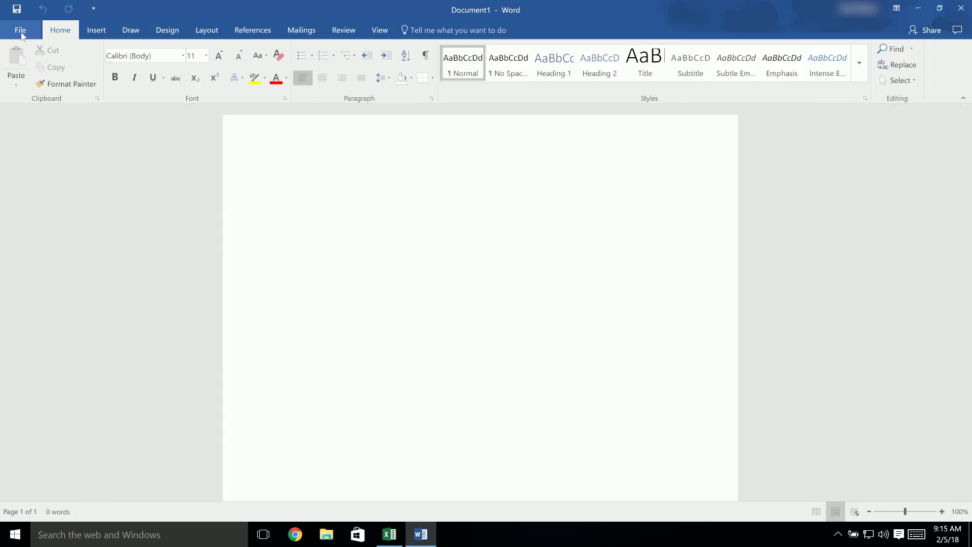
click(22, 33)
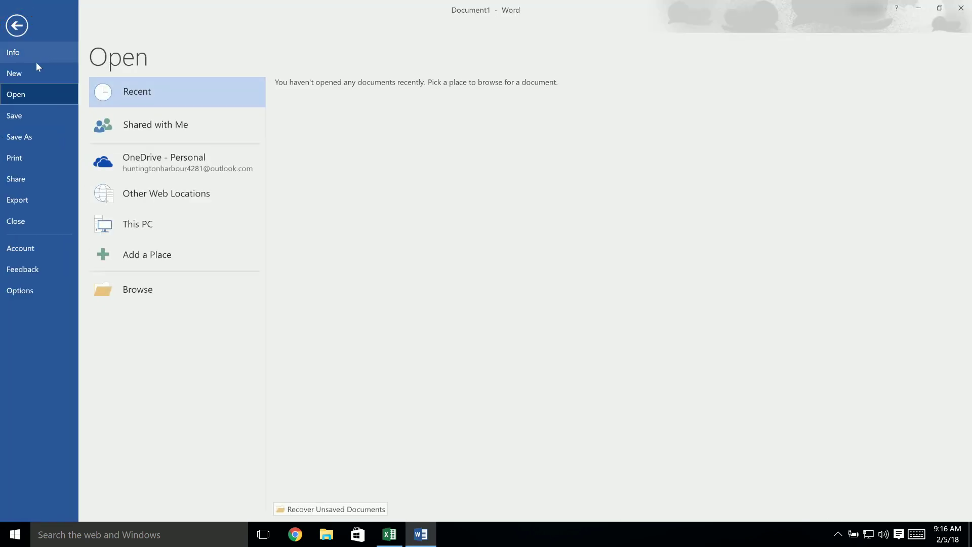
click(29, 73)
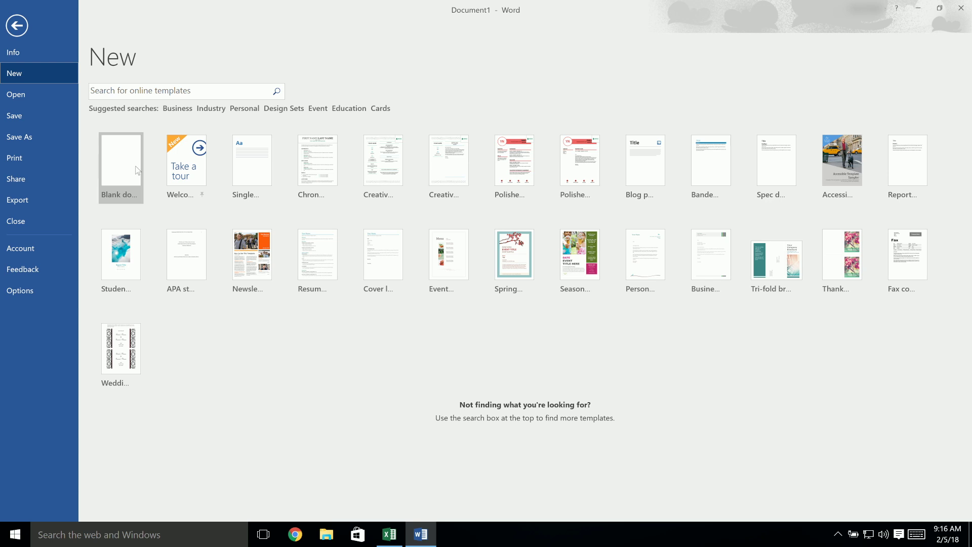
click(136, 170)
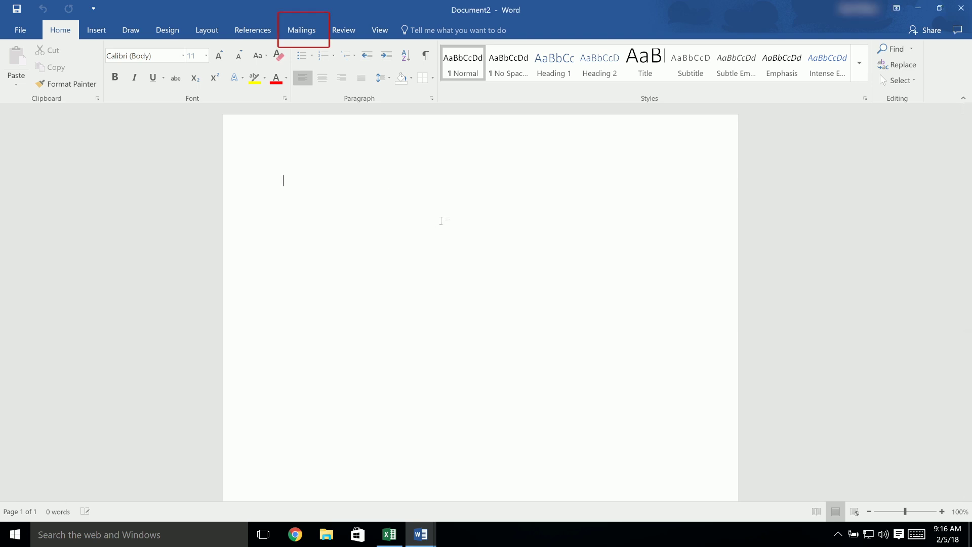
Launch the Step-by-Step Mail Merge Wizard for Labels and choose Change document layout at step 2.
click(312, 31)
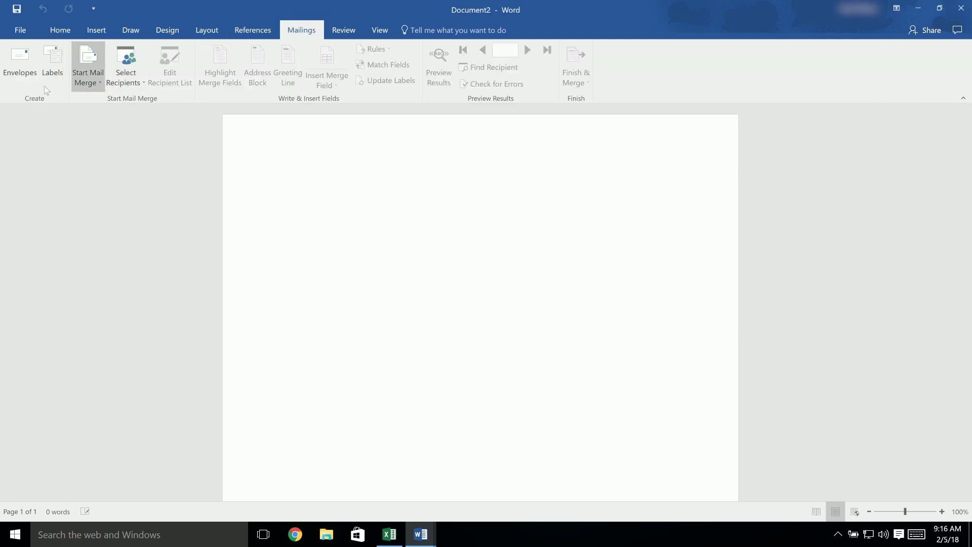
click(83, 81)
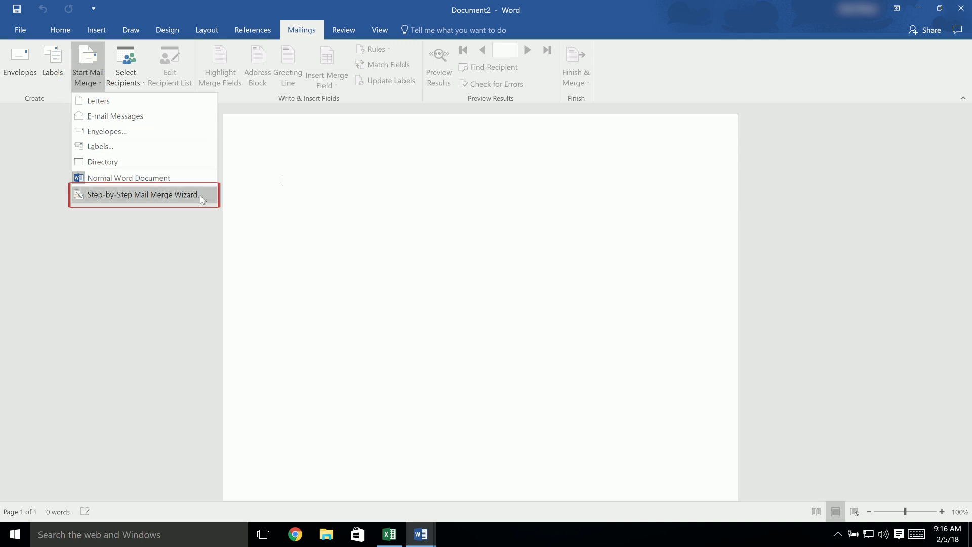
click(193, 196)
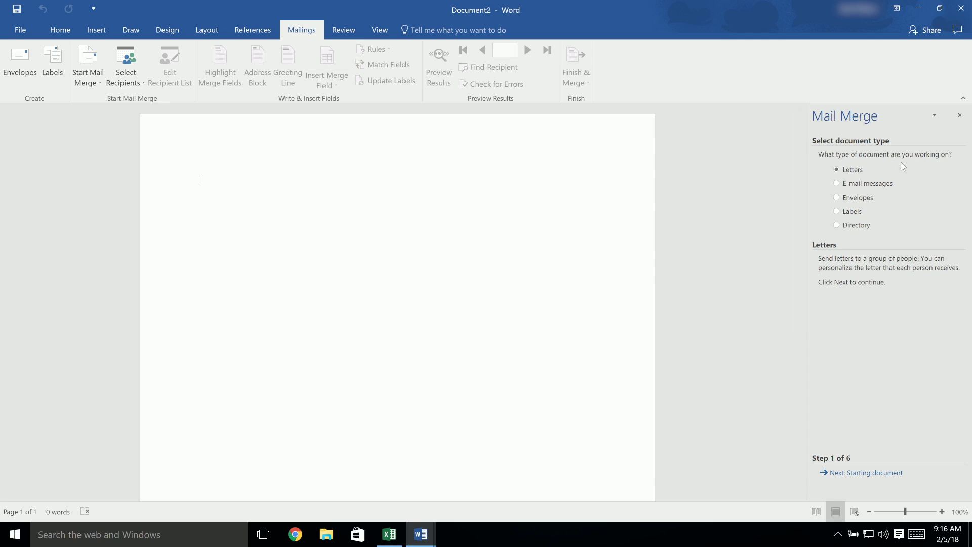
click(851, 213)
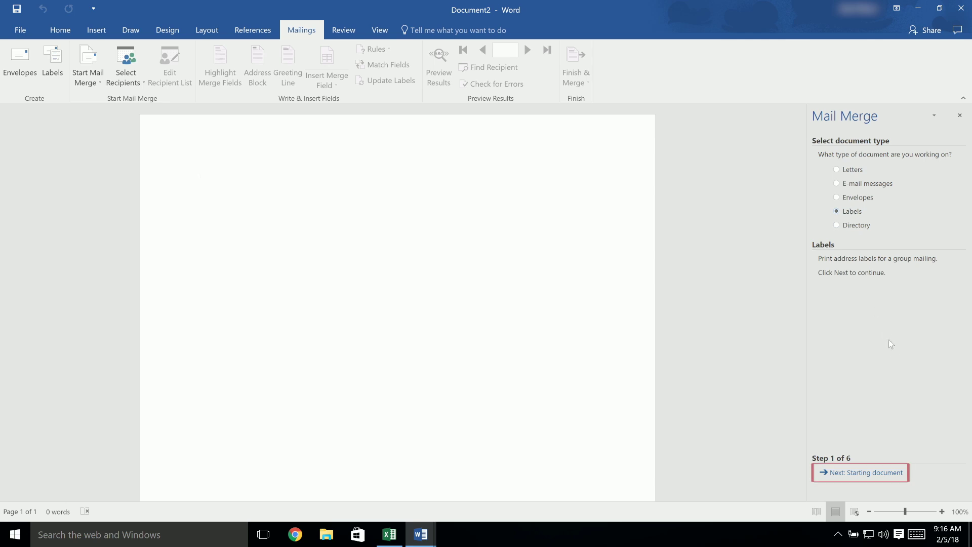
click(872, 471)
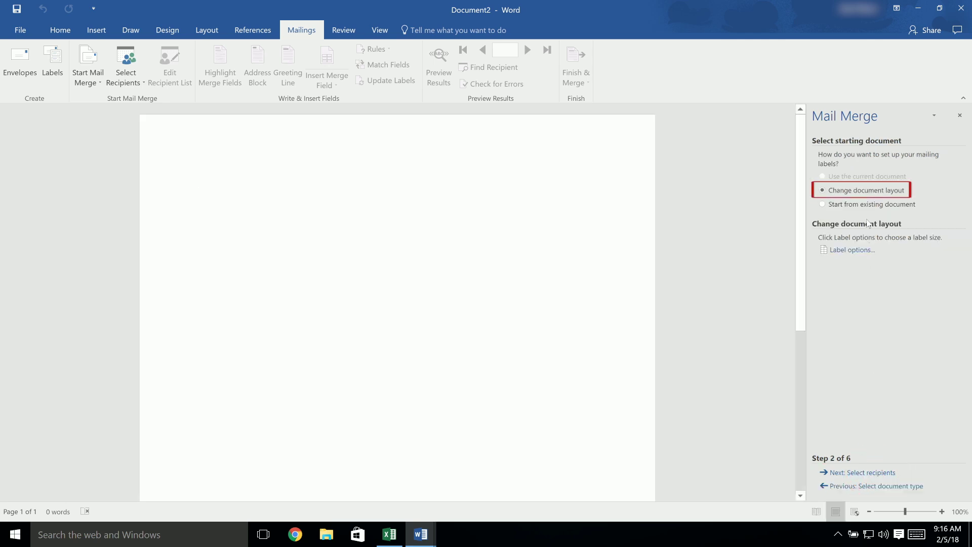
click(866, 191)
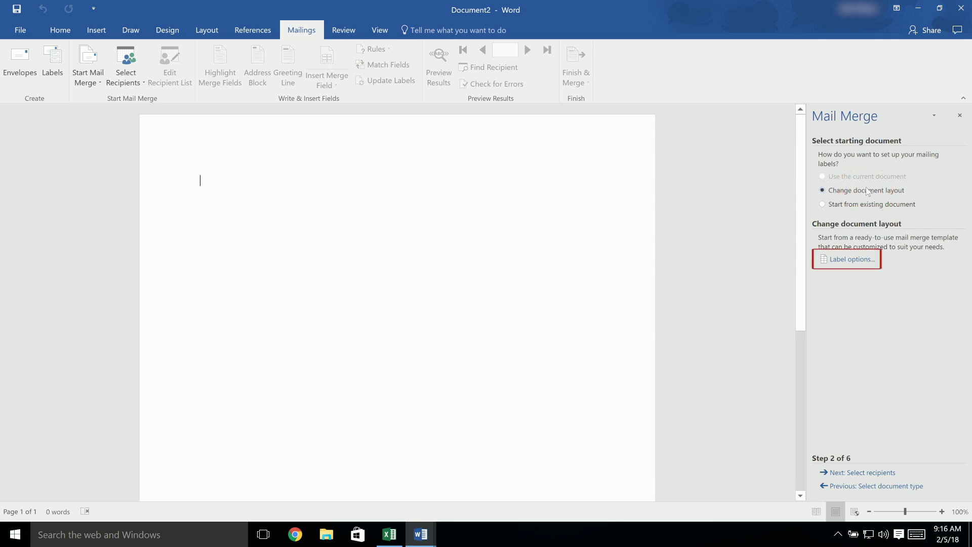
Set label options to page printers, default tray, Avery US Letter 8160 Easy Peel Address Labels.
click(850, 259)
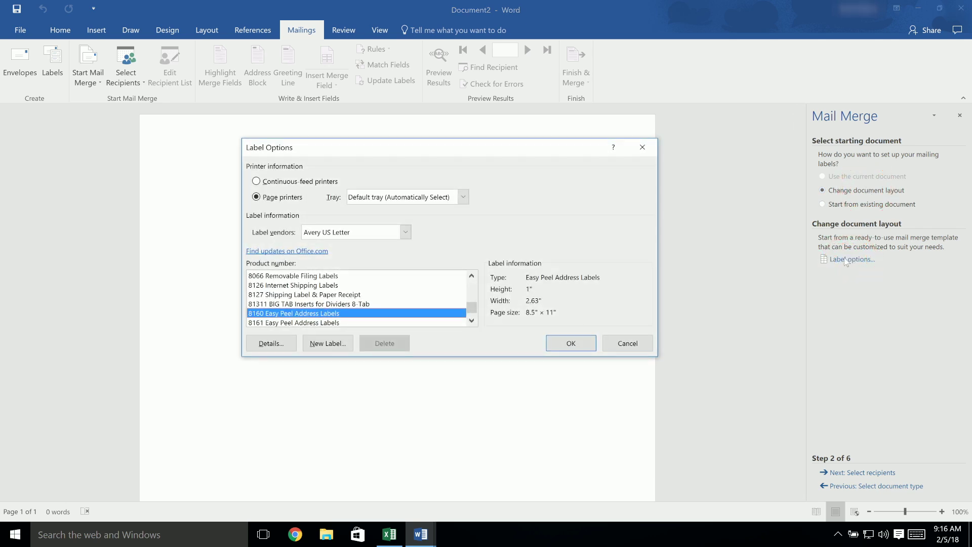
click(293, 197)
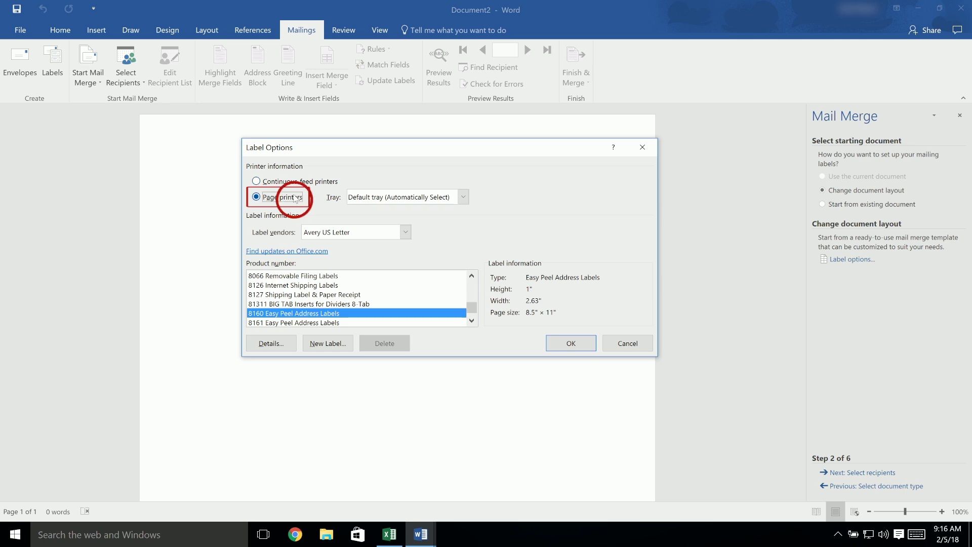
click(449, 201)
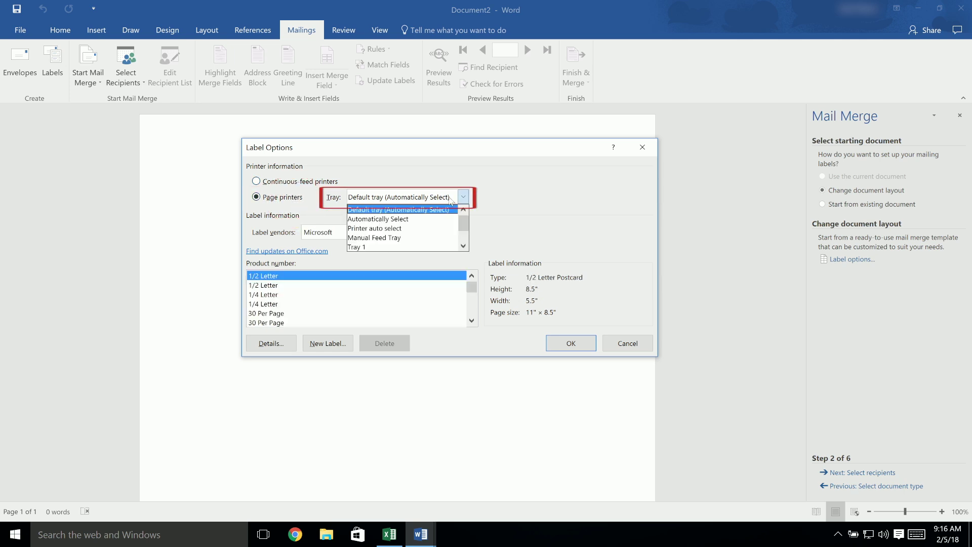
click(445, 206)
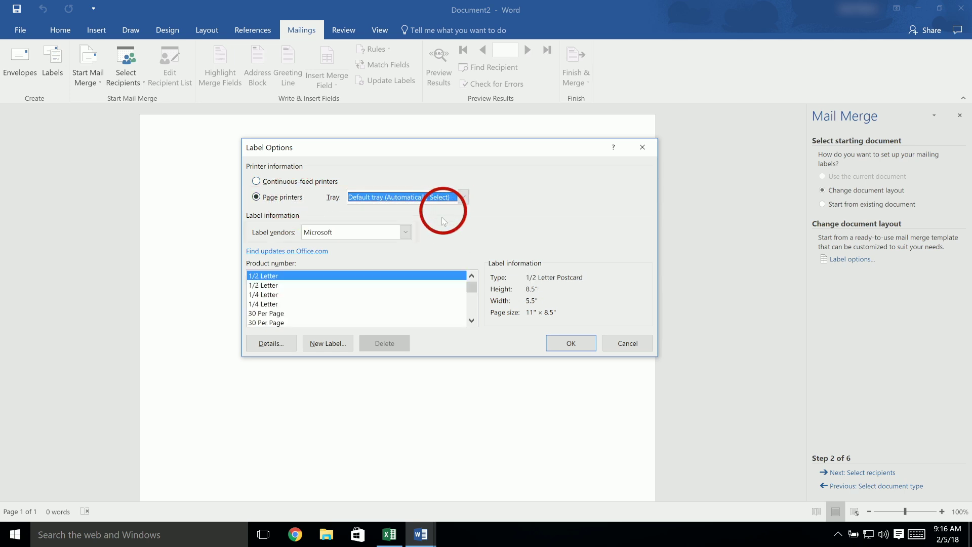
click(406, 232)
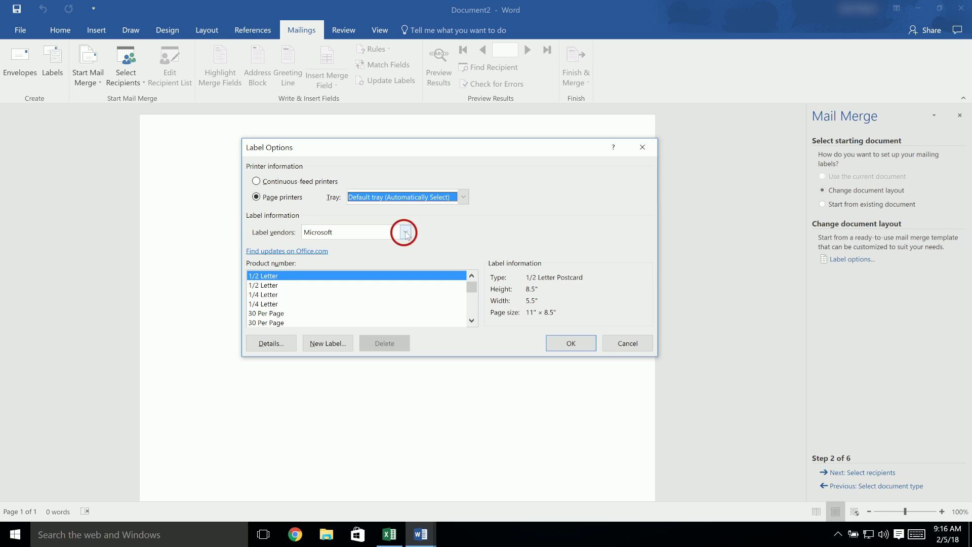
drag(406, 261, 406, 268)
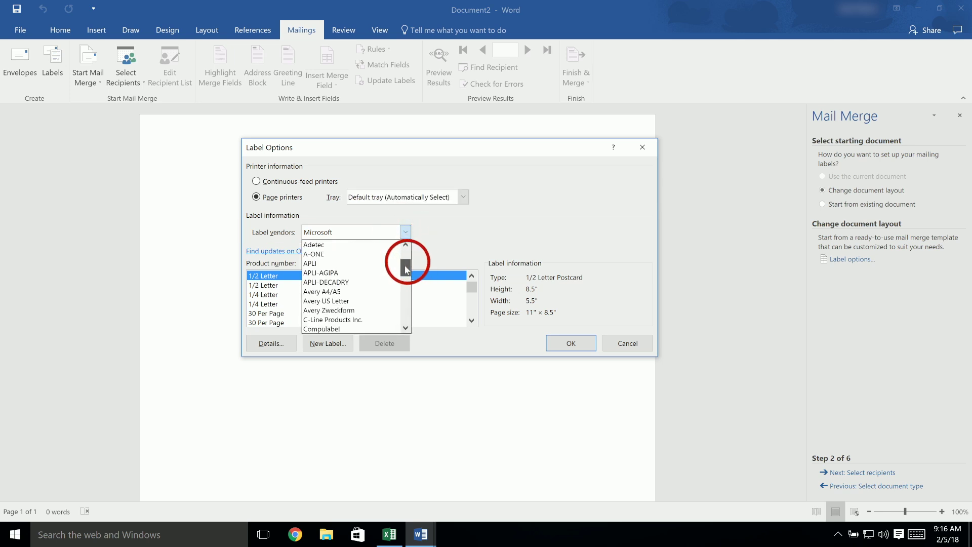
click(353, 298)
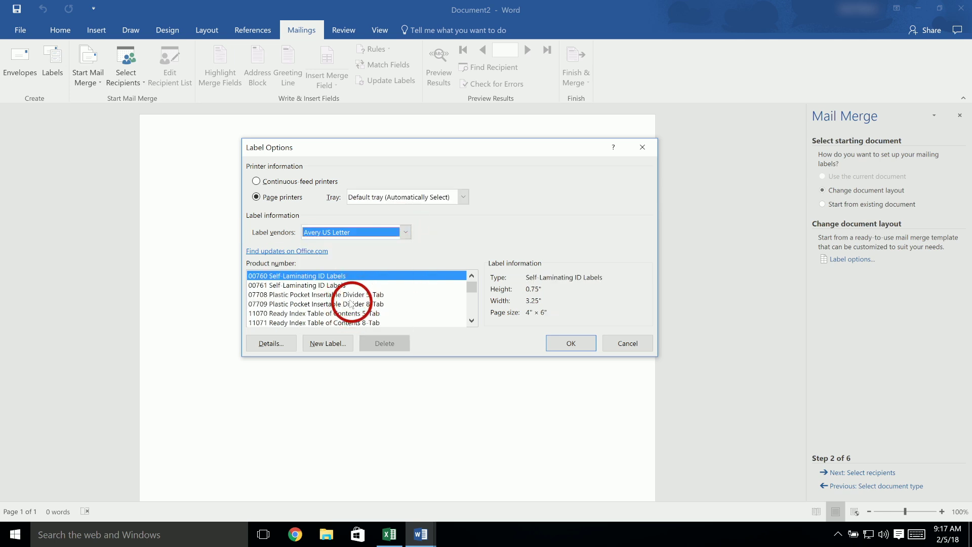
drag(475, 288, 472, 306)
click(473, 293)
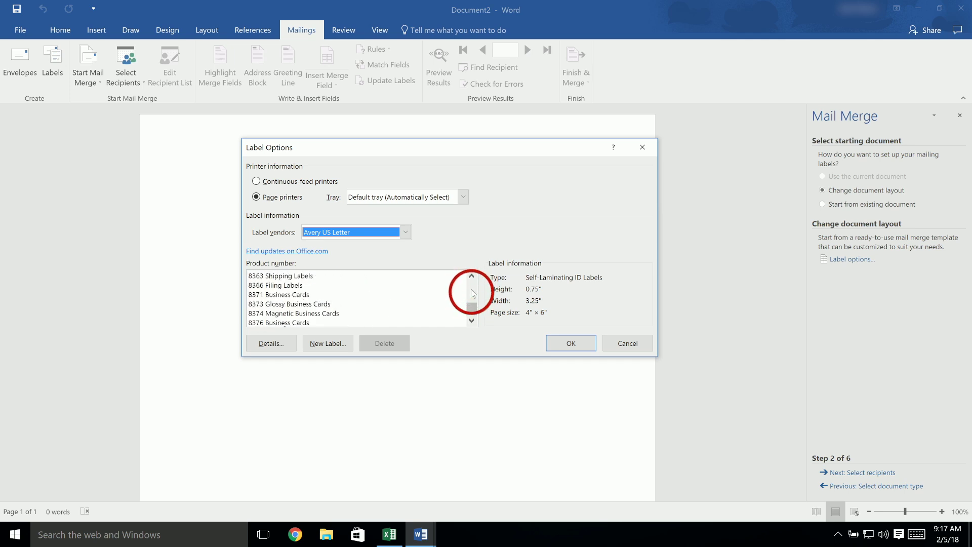
scroll(473, 293, up, 6)
click(471, 321)
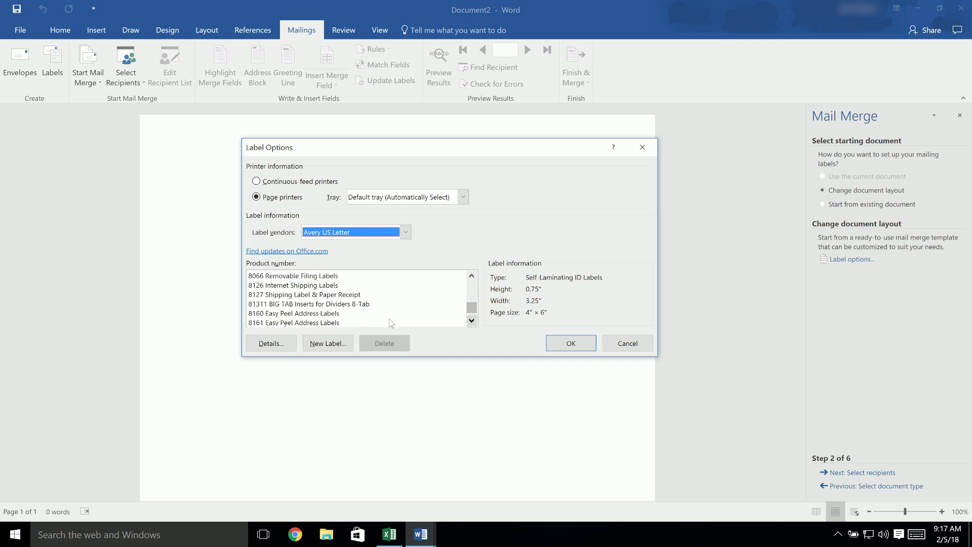
click(387, 314)
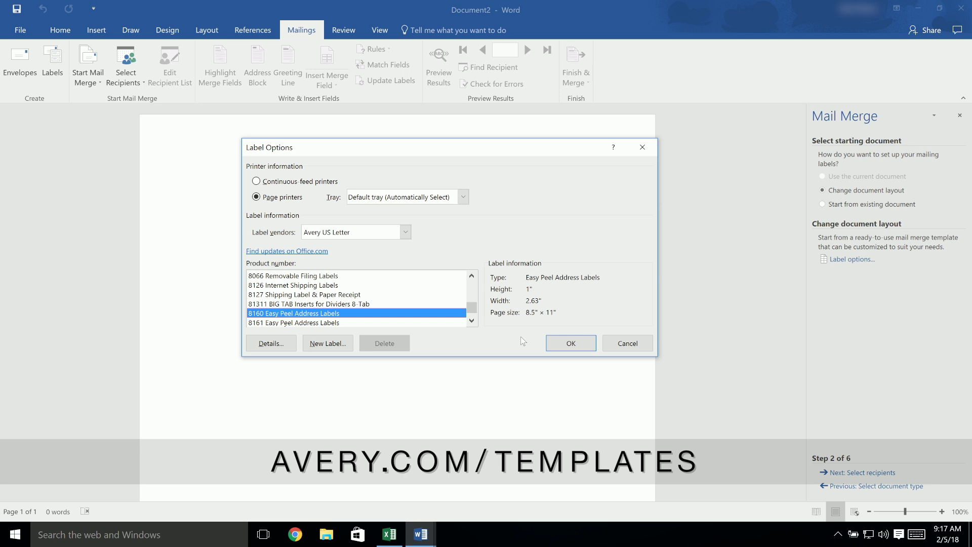
click(569, 343)
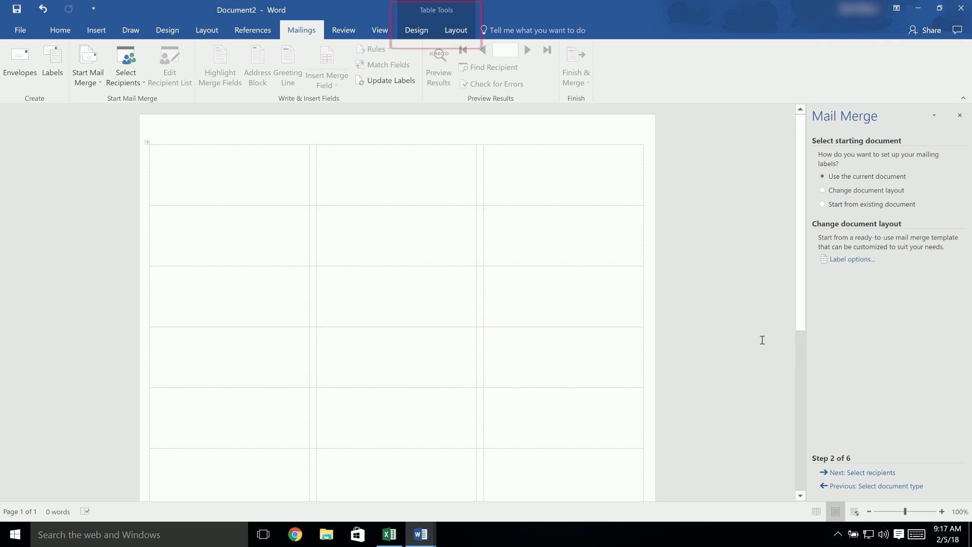
click(456, 31)
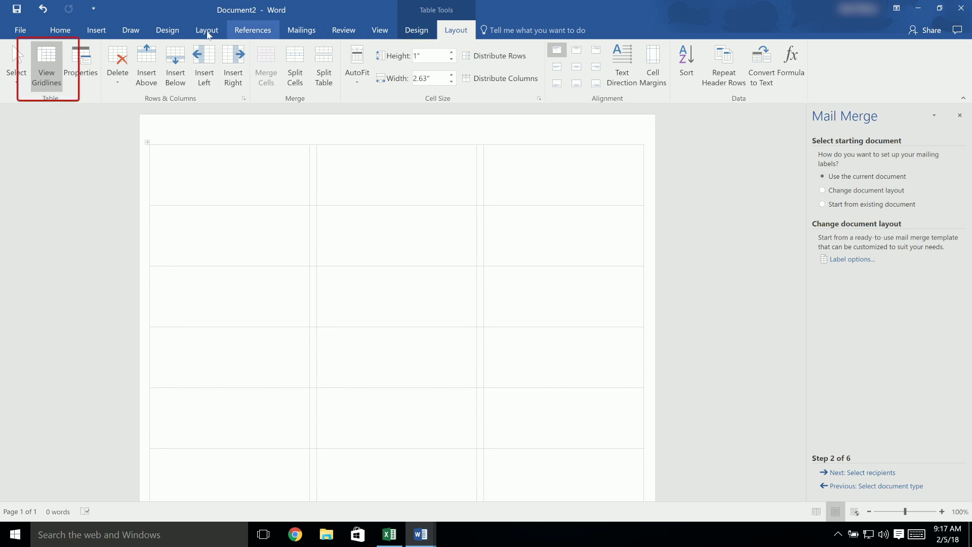
click(48, 64)
click(48, 64)
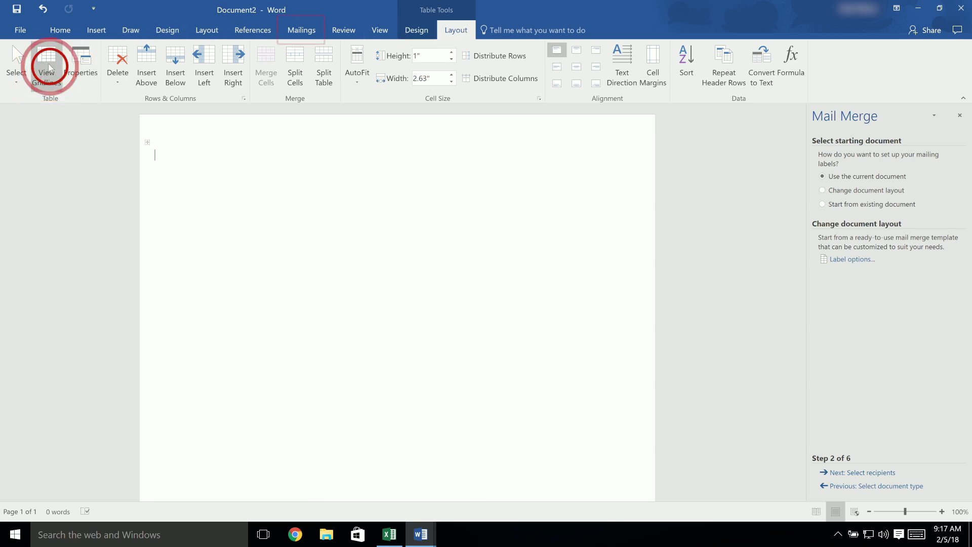
click(47, 62)
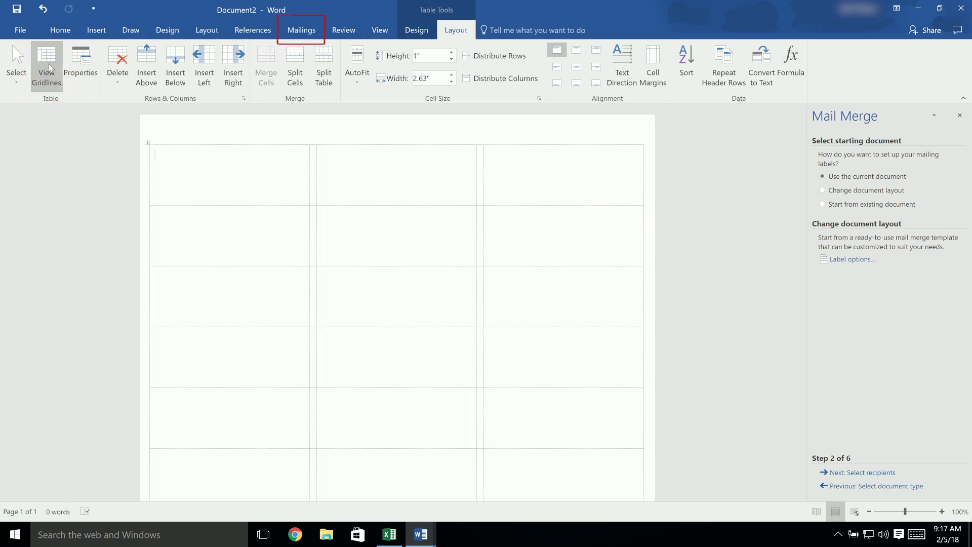
click(299, 32)
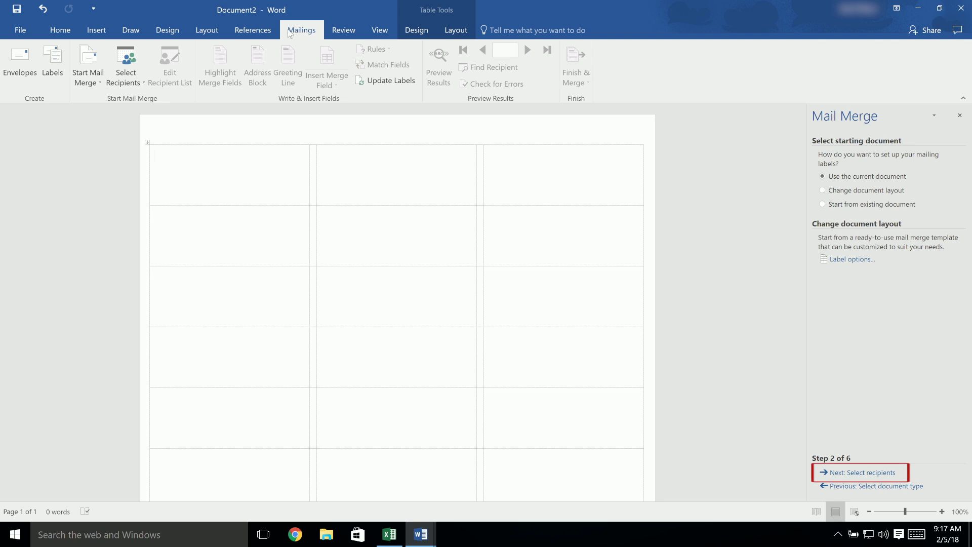
Use an existing list and pick the Address List workbook on the Desktop as the recipients.
click(875, 472)
click(864, 154)
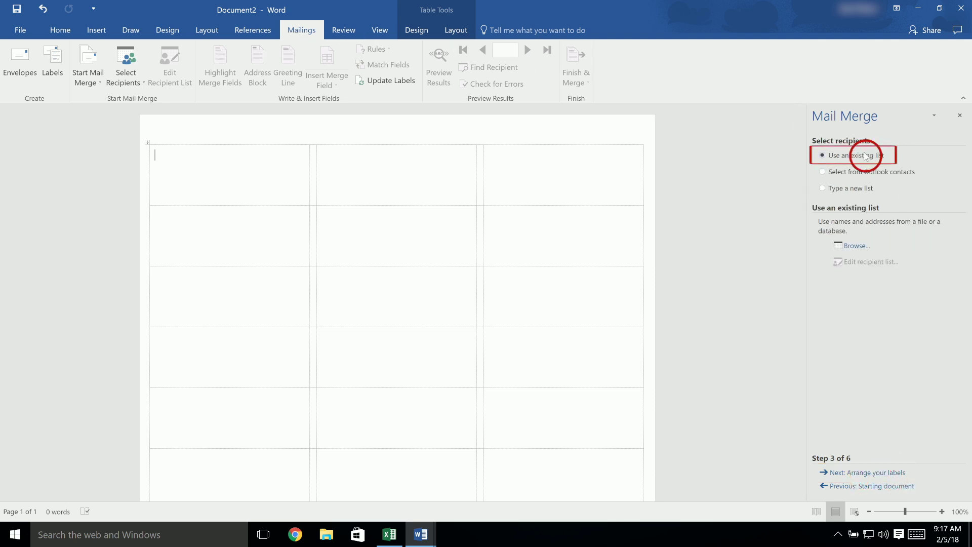
click(860, 244)
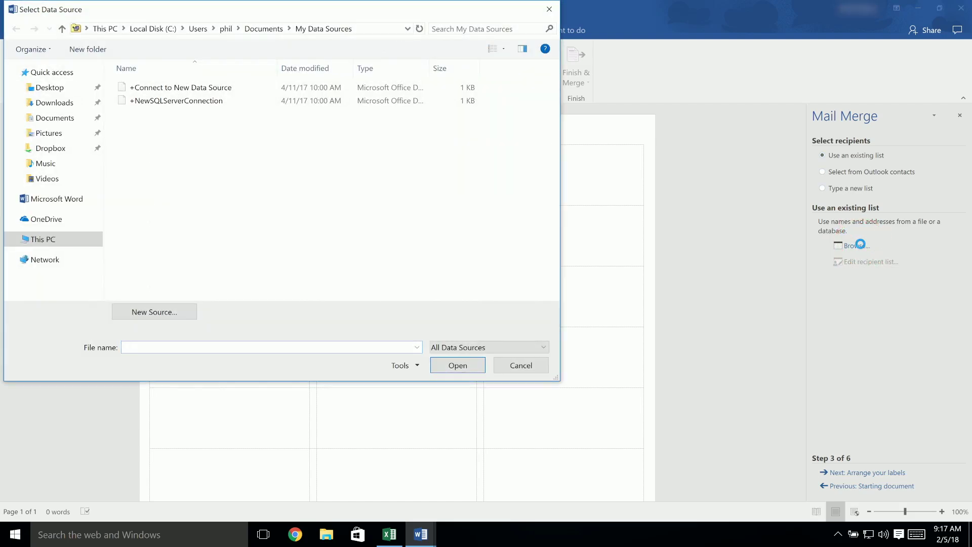
click(74, 90)
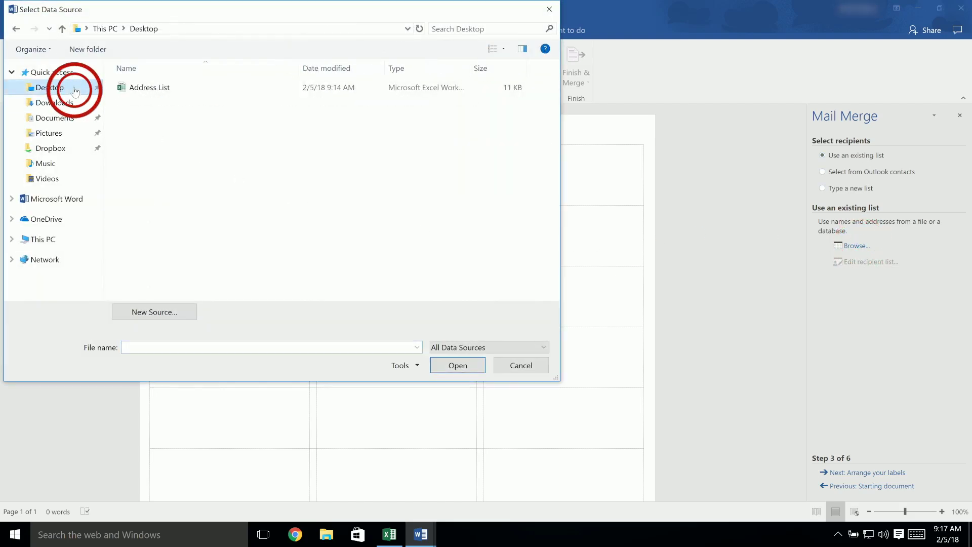
click(194, 89)
click(473, 371)
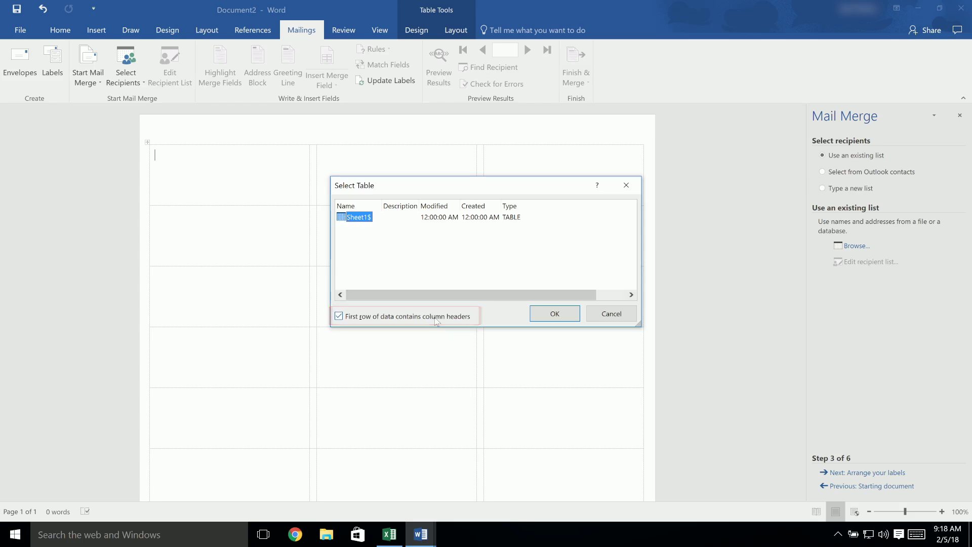
Accept the Sheet1$ table and review the enlarged recipient list, leaving every recipient ticked.
click(575, 316)
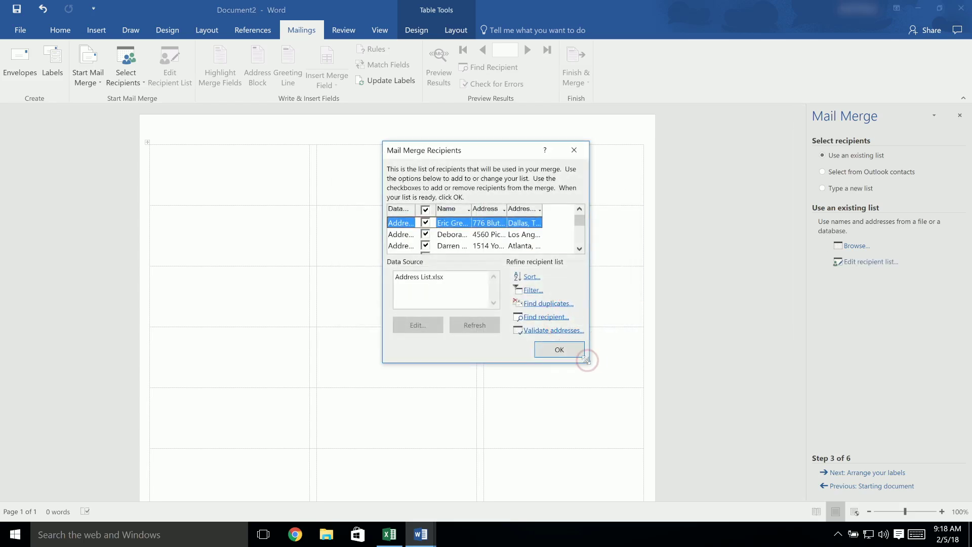
drag(587, 360, 645, 411)
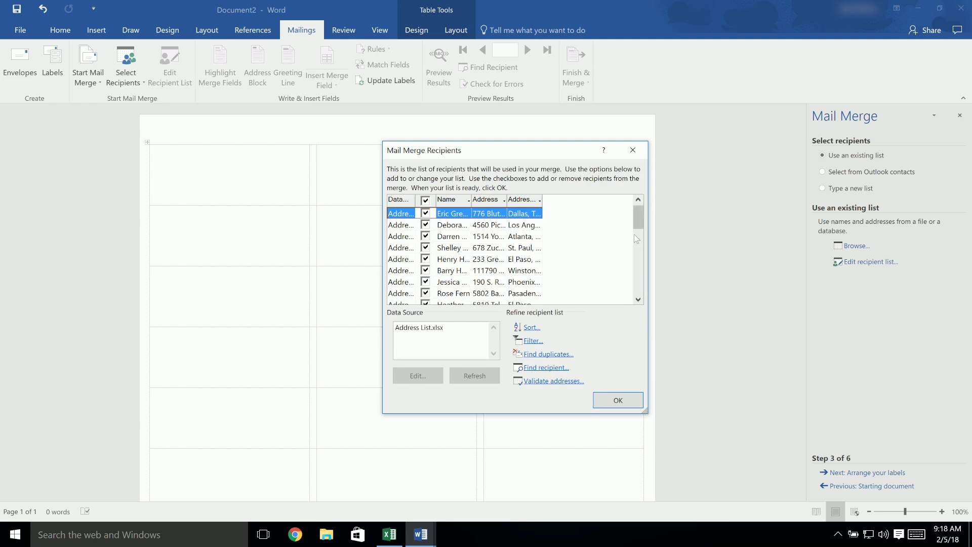
drag(636, 218, 636, 273)
click(427, 259)
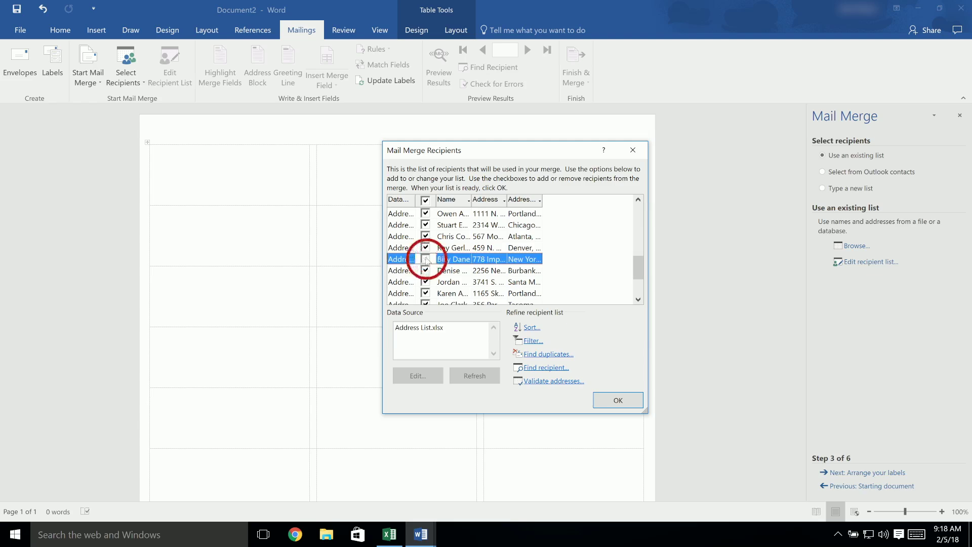
click(426, 259)
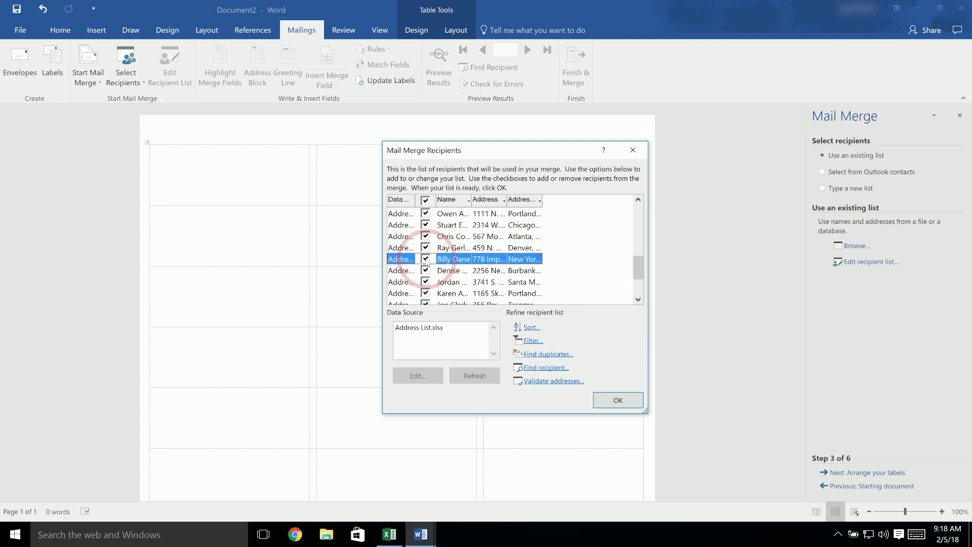
drag(636, 268, 636, 208)
click(400, 214)
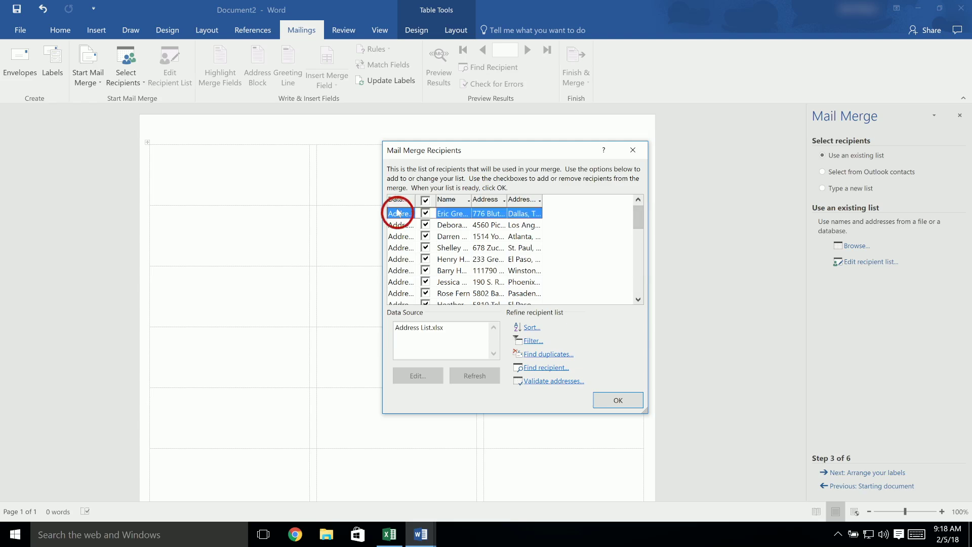
drag(557, 237, 555, 211)
Confirm the recipient list and advance the wizard to step 4, Arrange your labels.
click(629, 401)
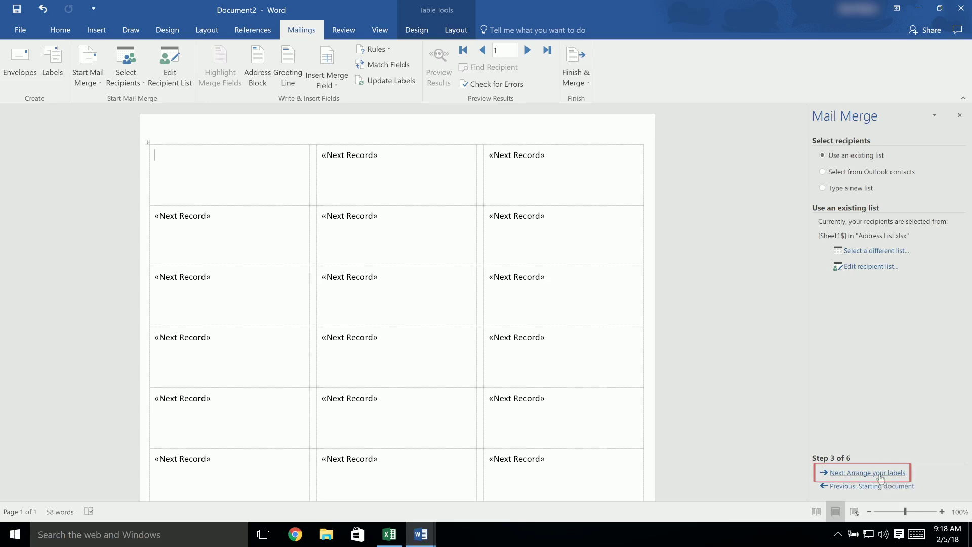
click(880, 473)
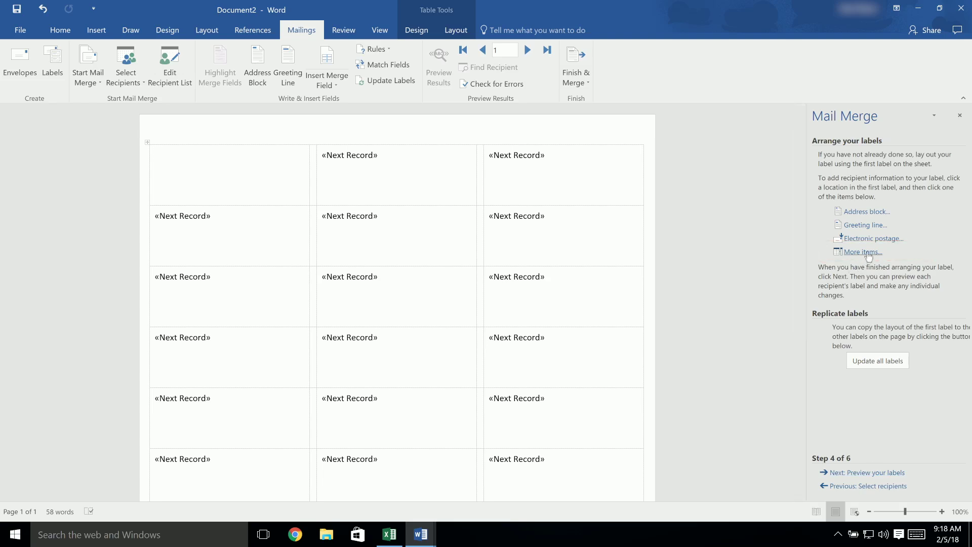
Insert the Name, Address and Address 2 database fields into the first label.
click(868, 253)
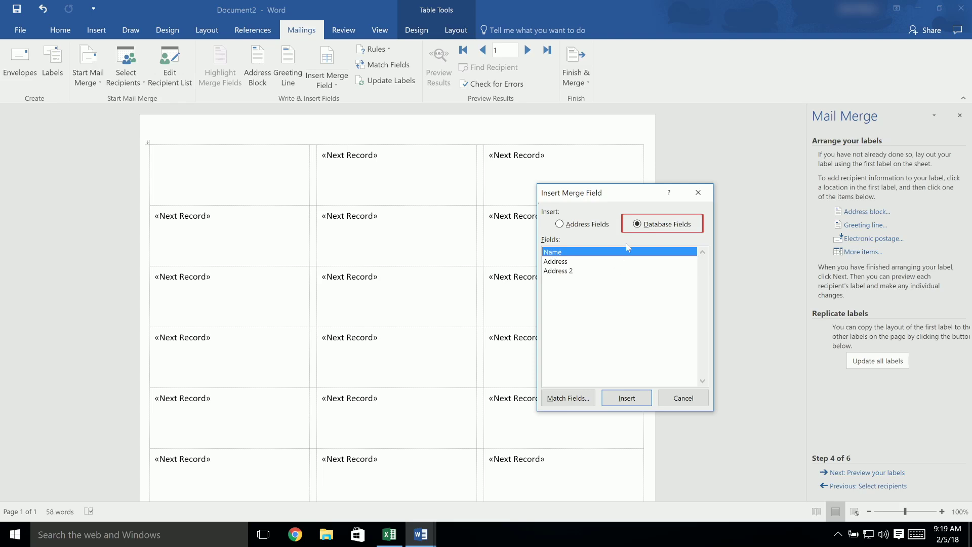
click(636, 224)
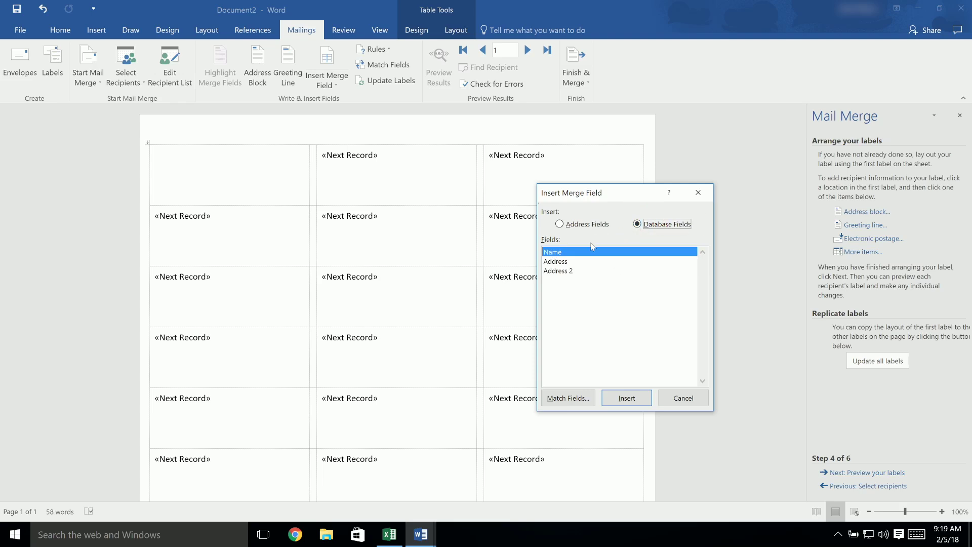
click(589, 253)
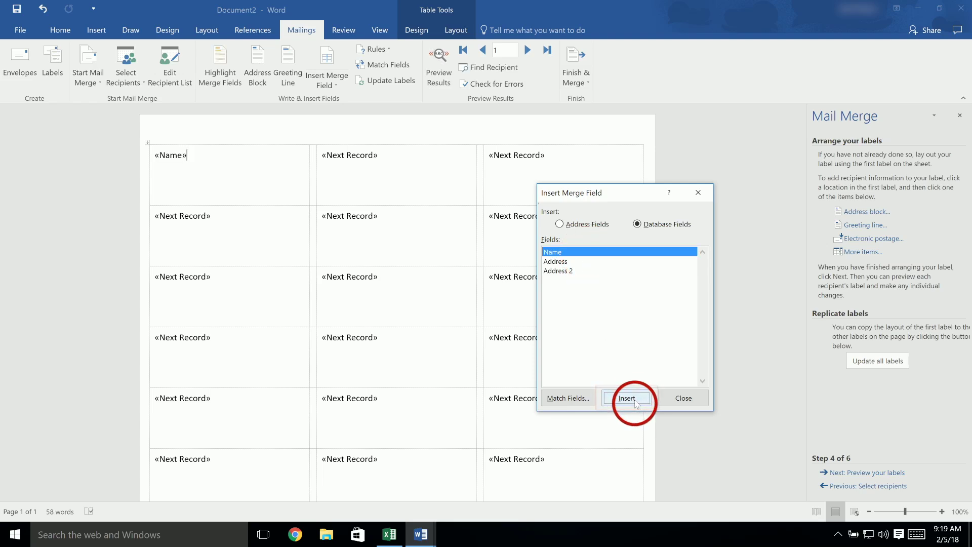
click(602, 262)
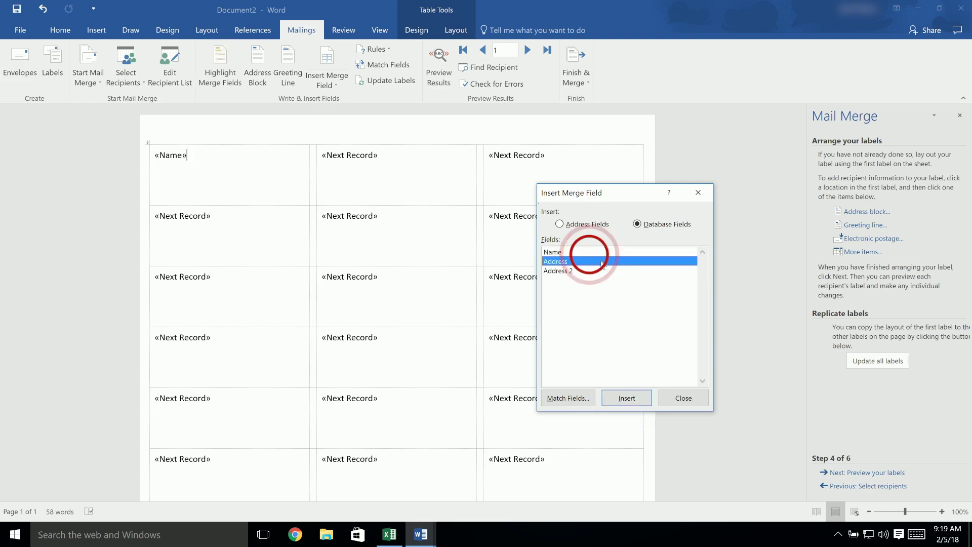
click(627, 397)
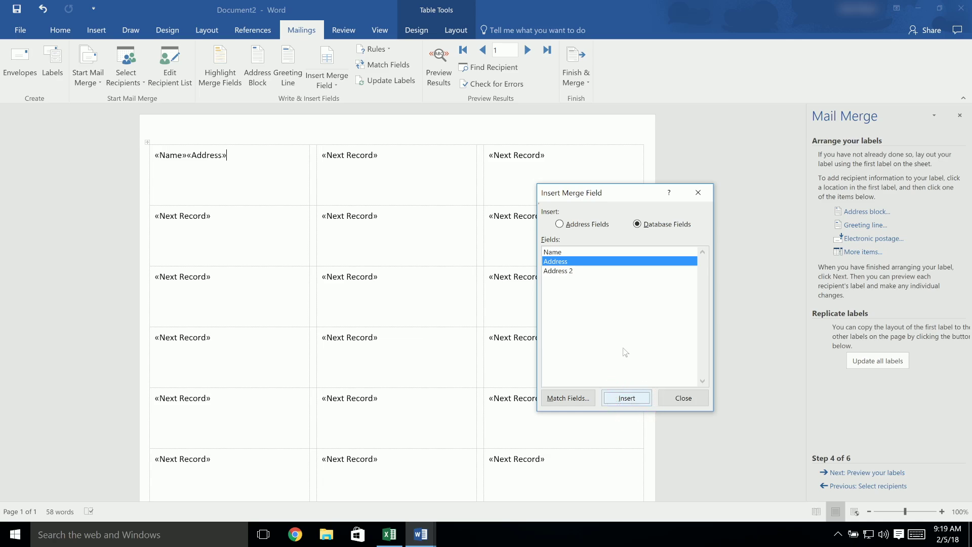
click(607, 272)
click(628, 399)
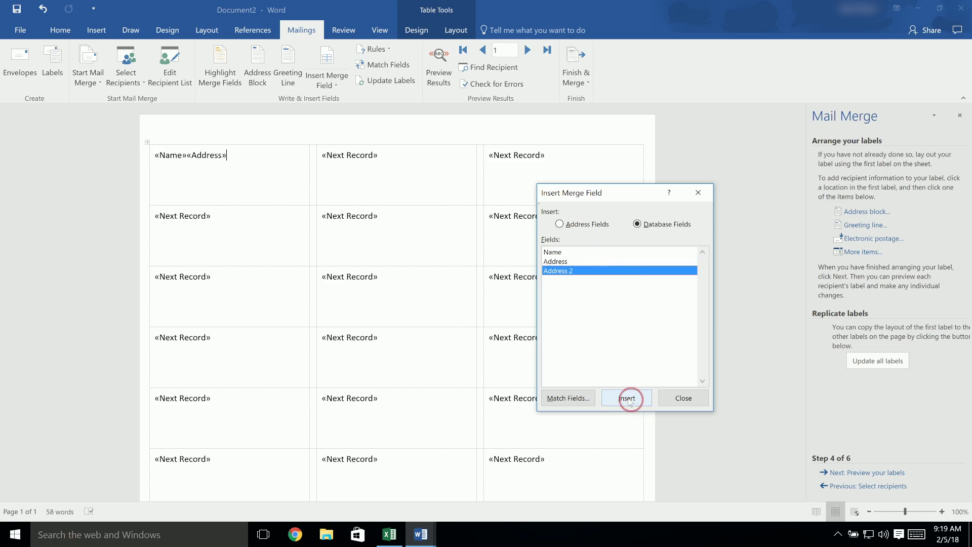
click(683, 399)
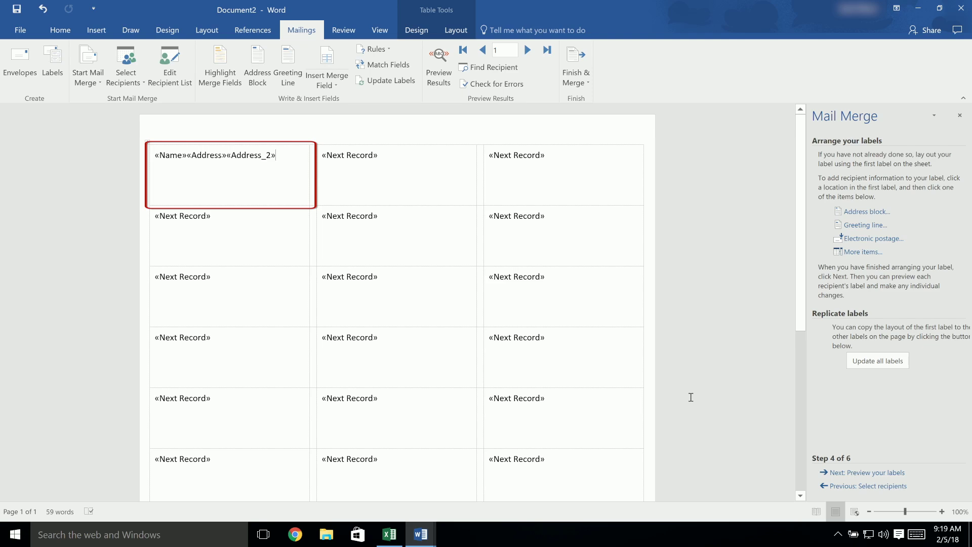
Put «Name», «Address» and «Address_2» on separate lines and apply that layout to all labels.
click(177, 154)
click(223, 155)
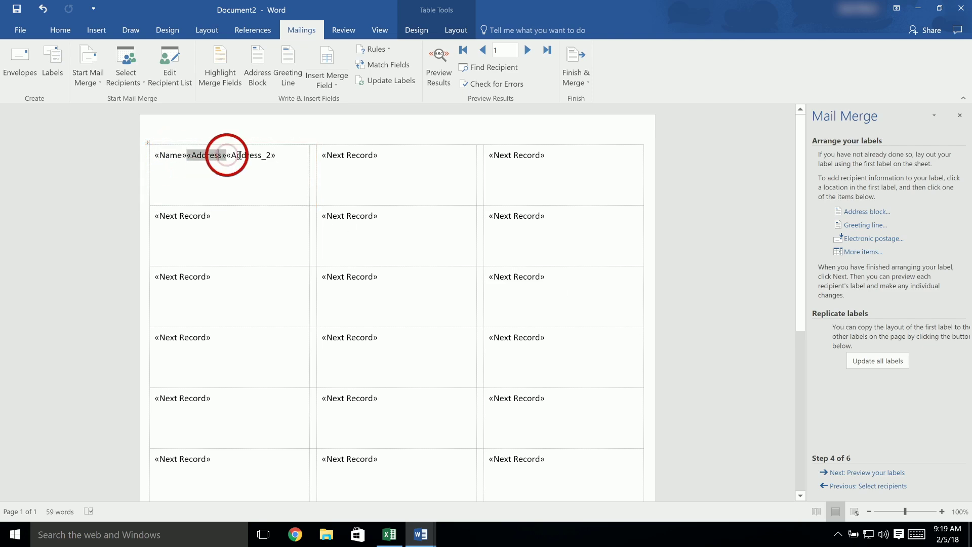
click(246, 154)
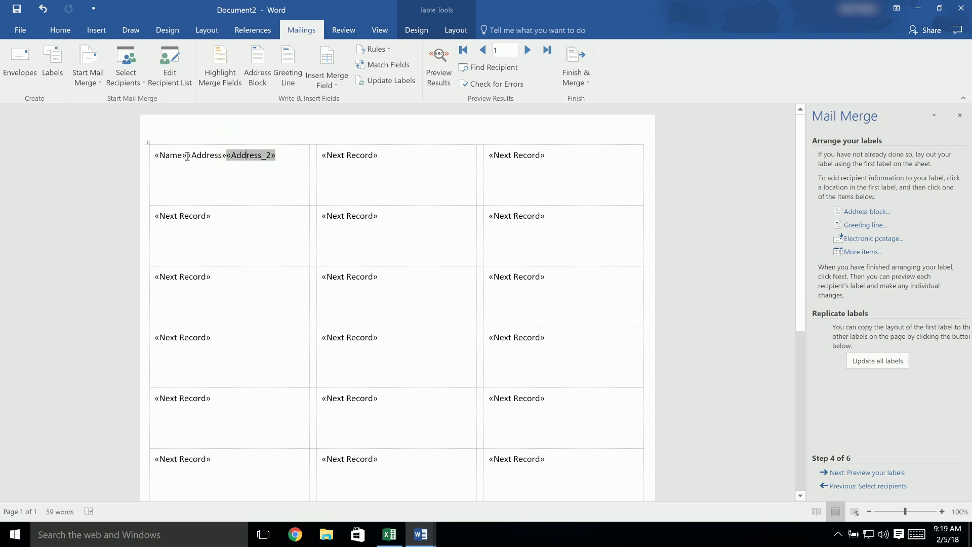
click(187, 156)
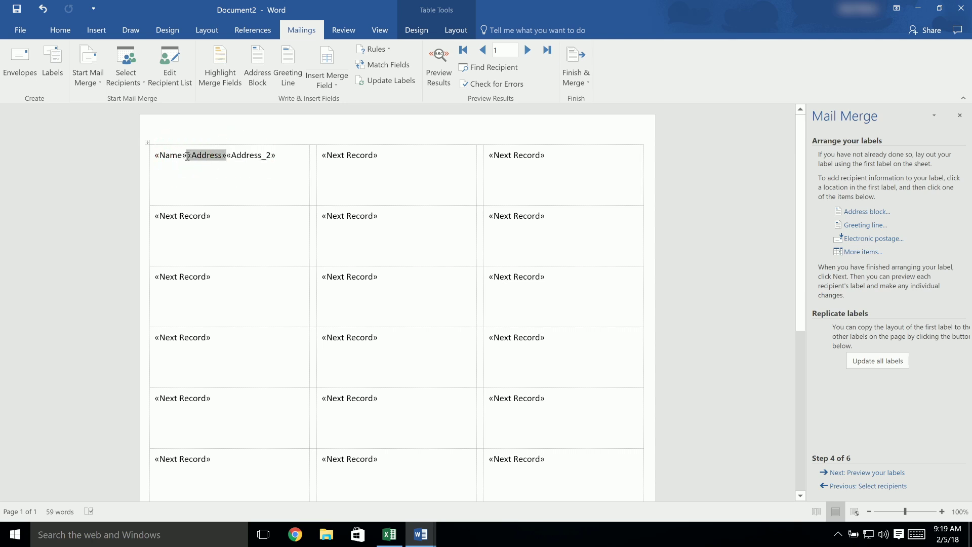
key(Return)
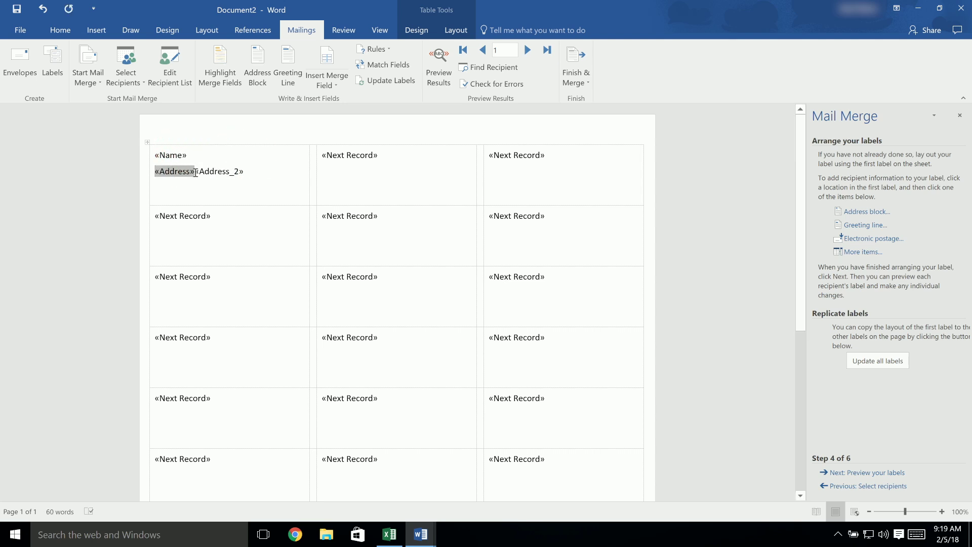
click(195, 173)
key(Return)
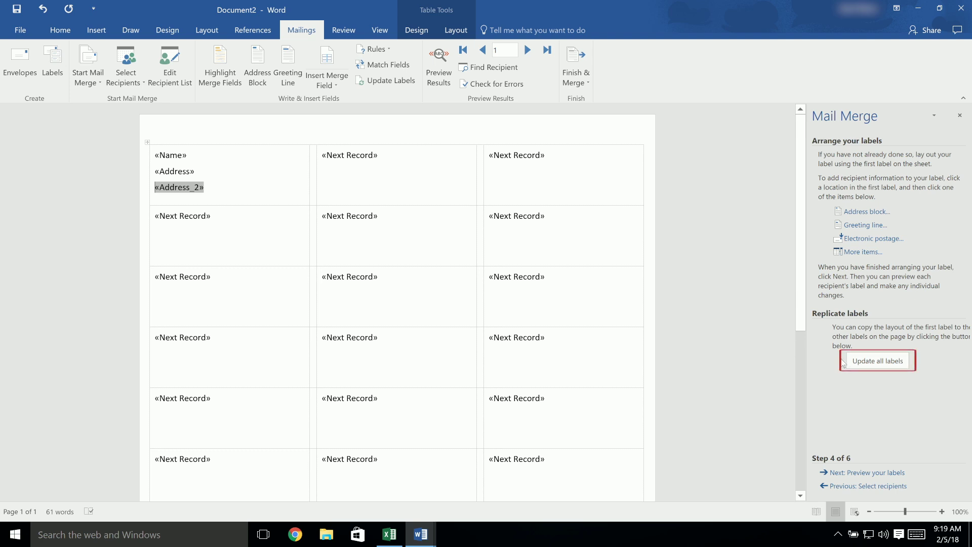
click(900, 362)
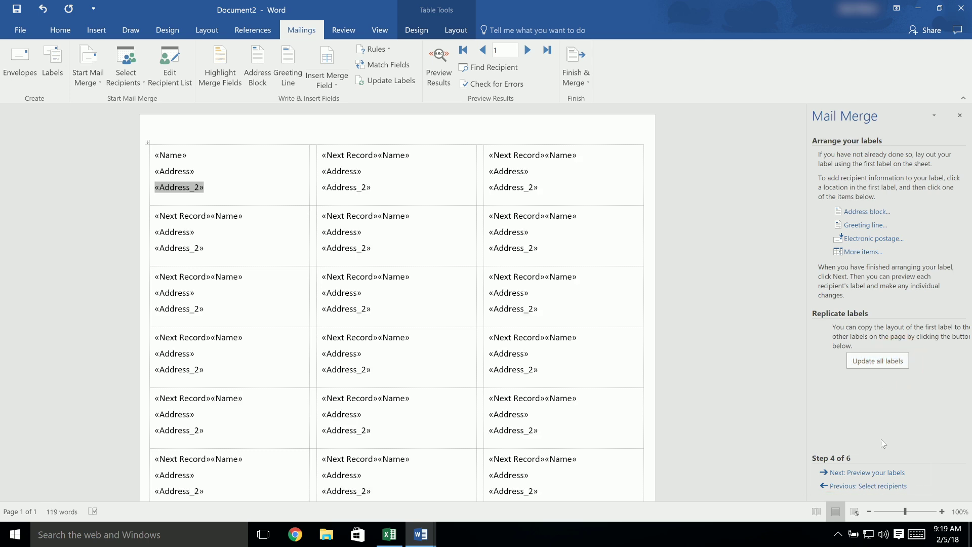
Preview the merged labels and delete the blank lines above the city line in two labels.
click(880, 472)
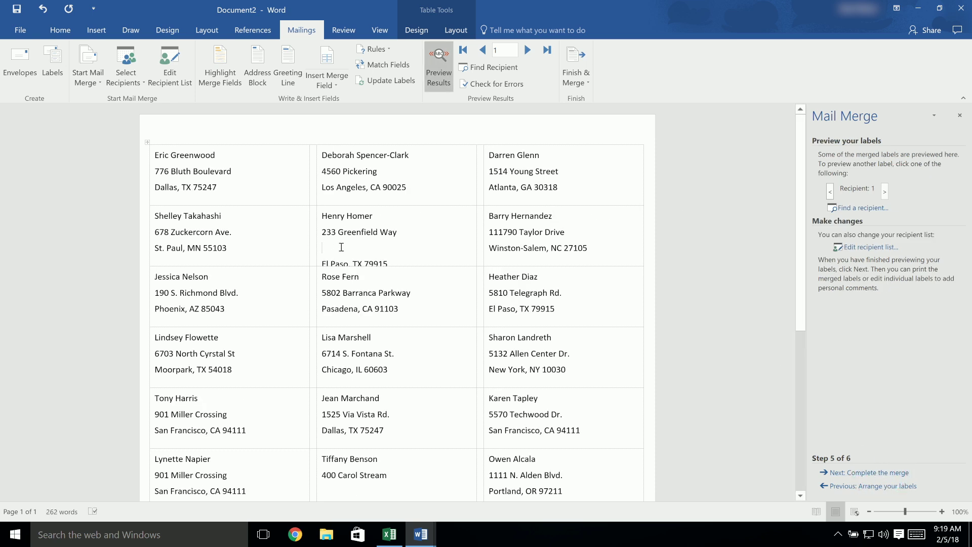
key(Up)
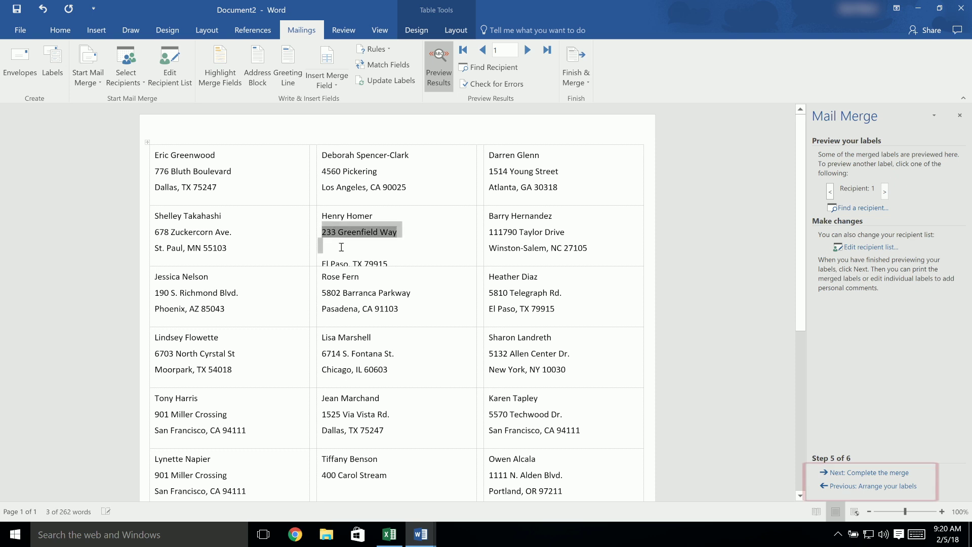
key(Down)
key(Down)
key(BackSpace)
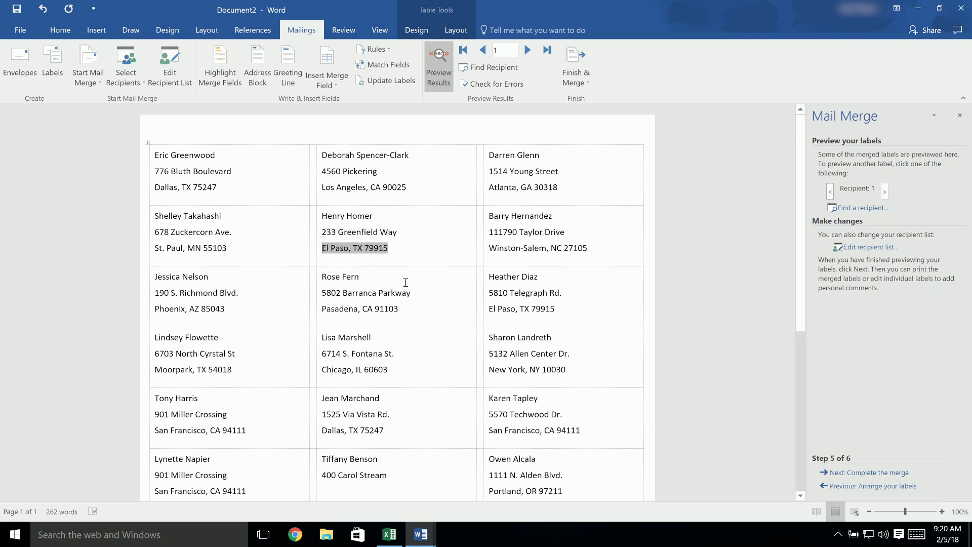
scroll(405, 282, down, 1)
click(321, 446)
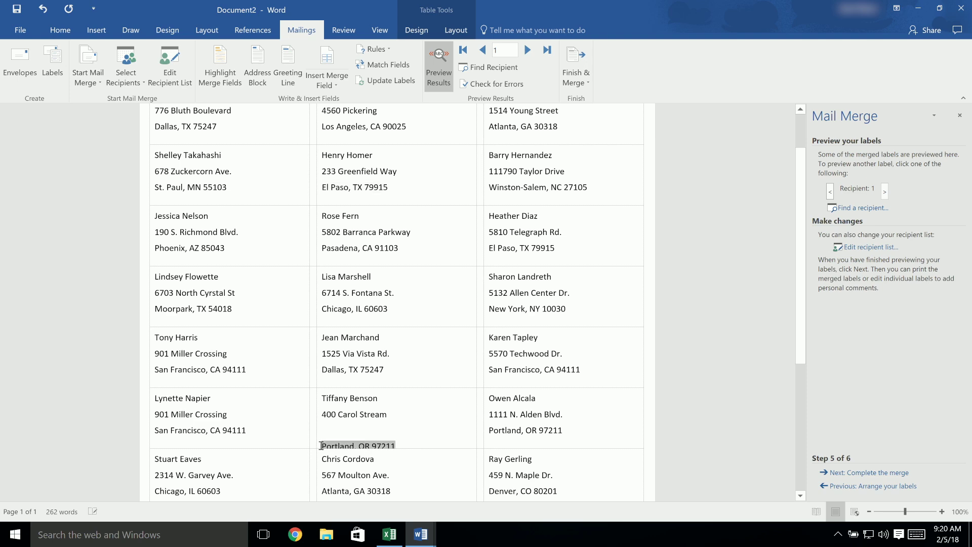
key(BackSpace)
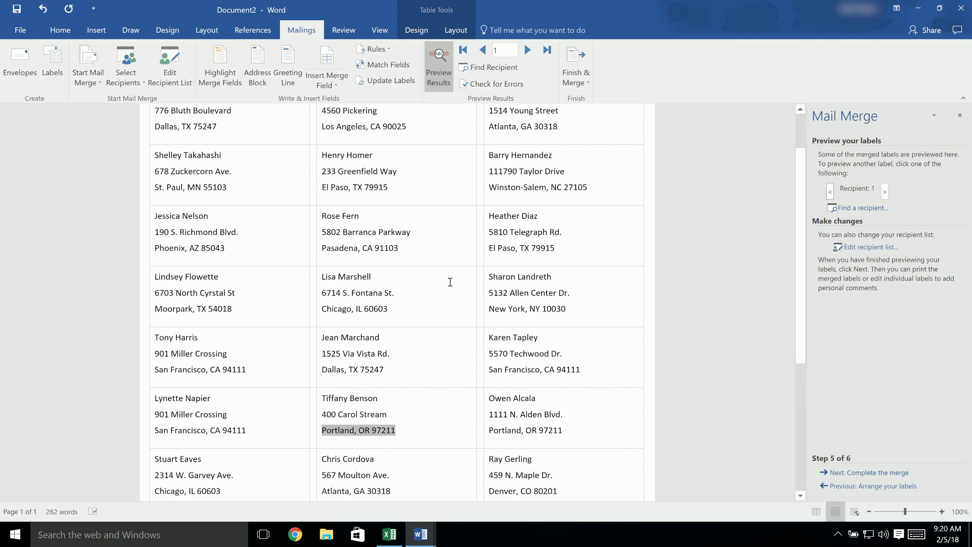
scroll(450, 277, up, 1)
click(266, 186)
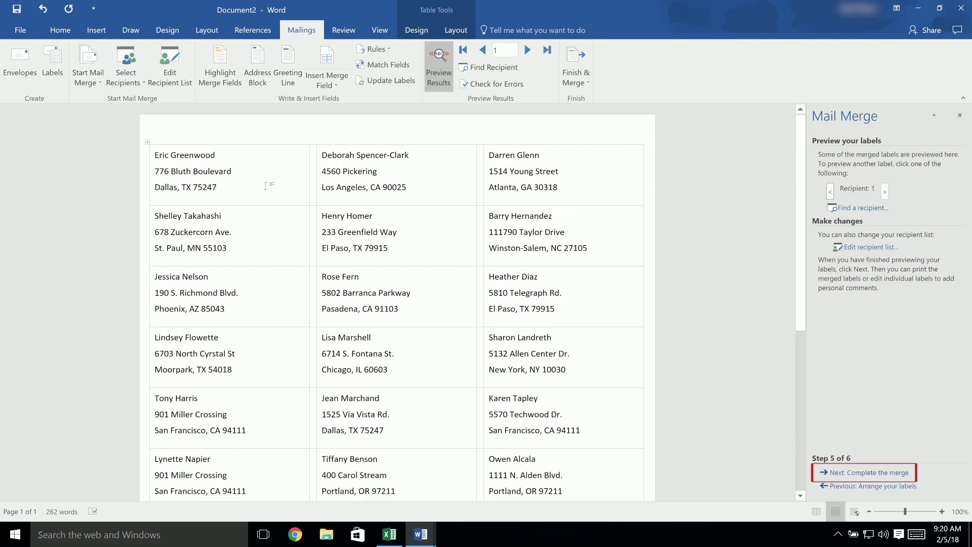
Complete the merge, editing individual labels with All records merged into a new document.
click(882, 473)
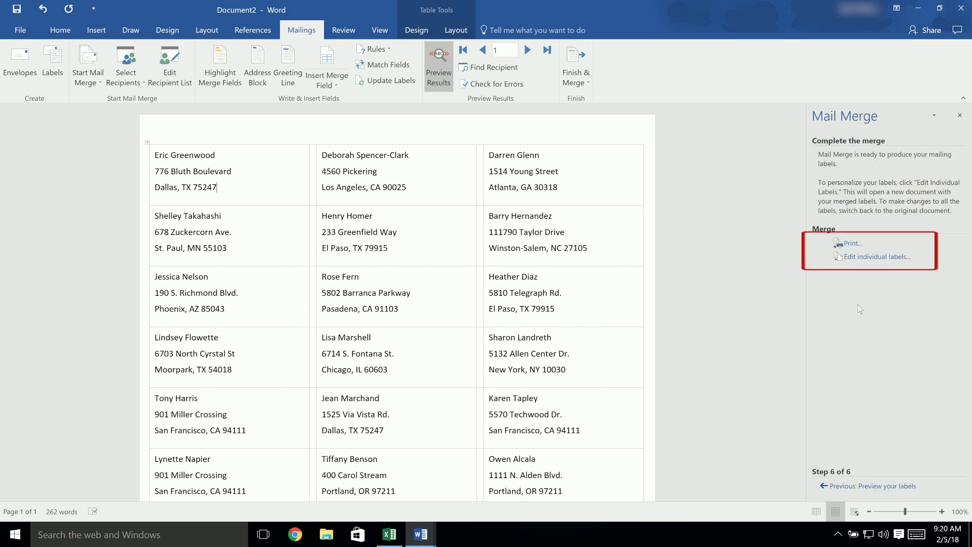
click(873, 258)
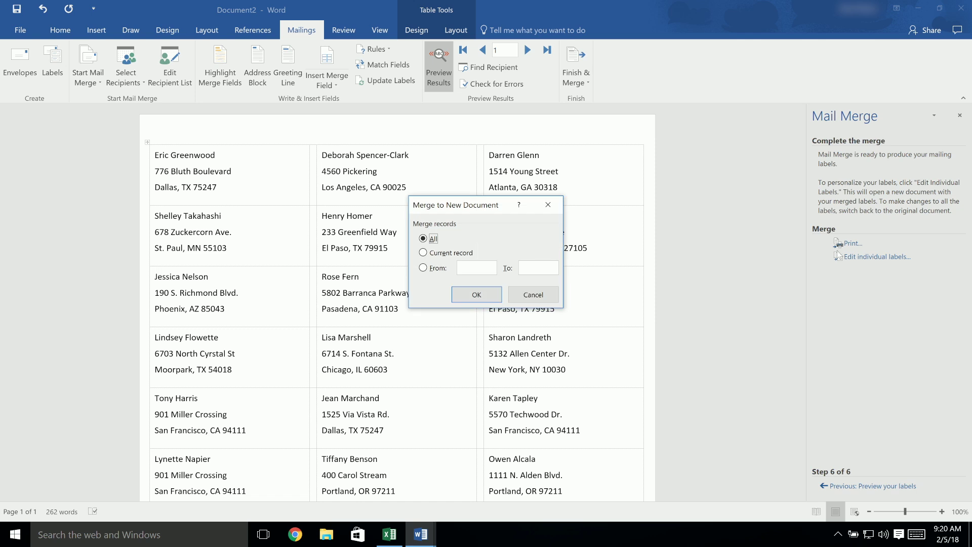
click(423, 239)
click(481, 299)
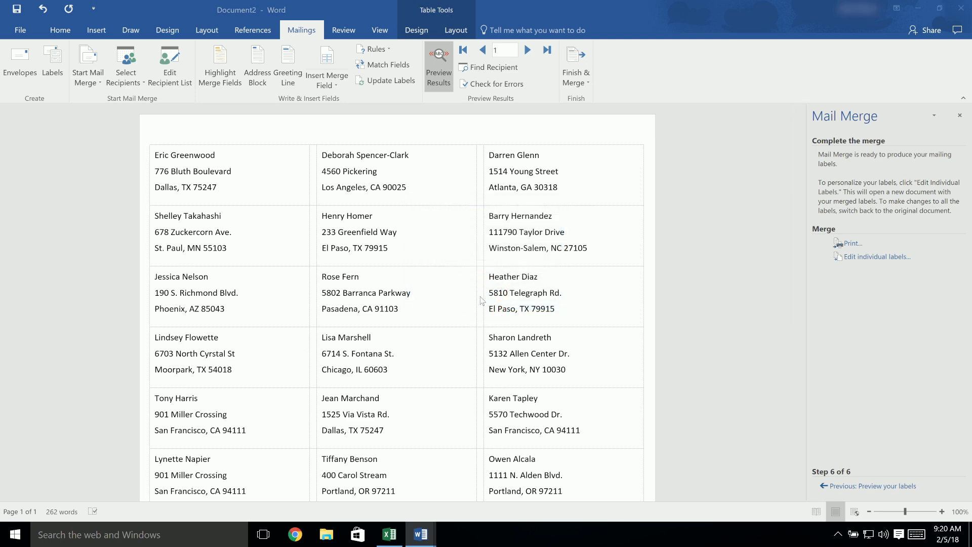